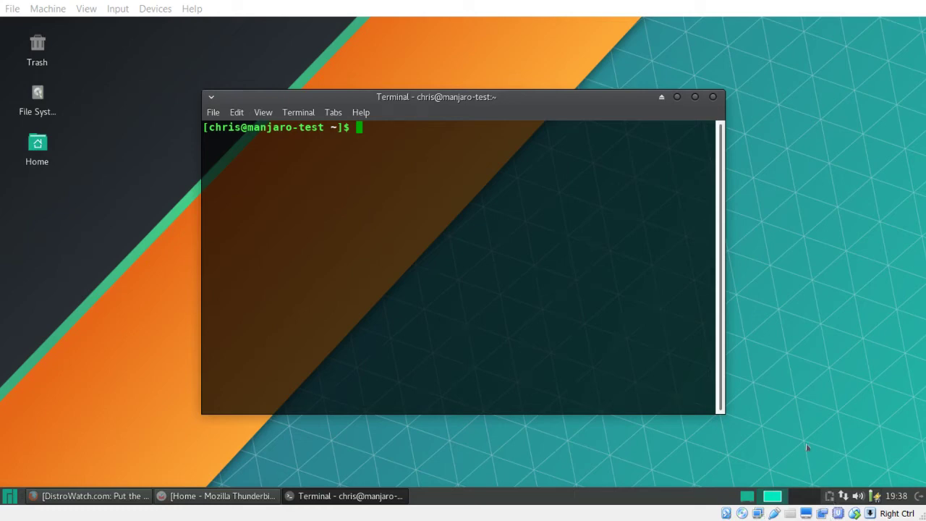
- Bring the DistroWatch page forward, then highlight and clear Manjaro's row in the Page Hit Ranking
click(122, 493)
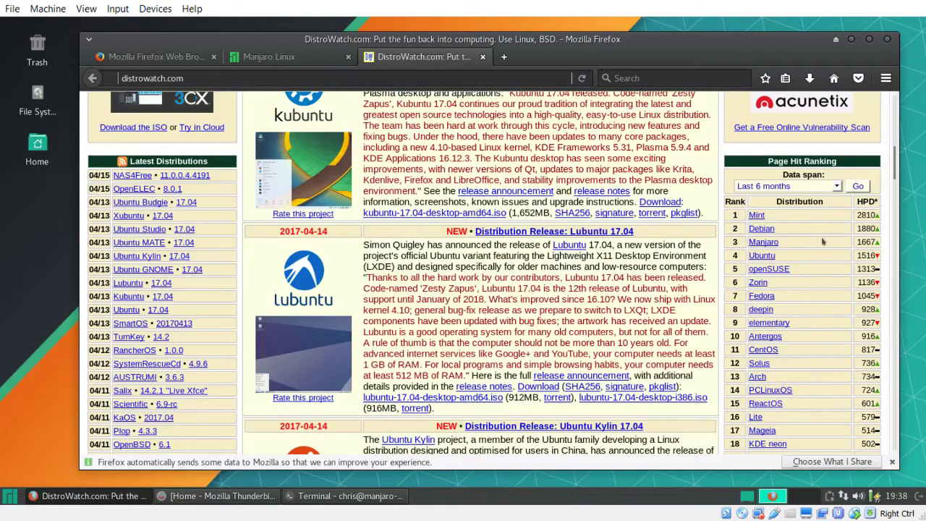
drag(851, 246, 732, 248)
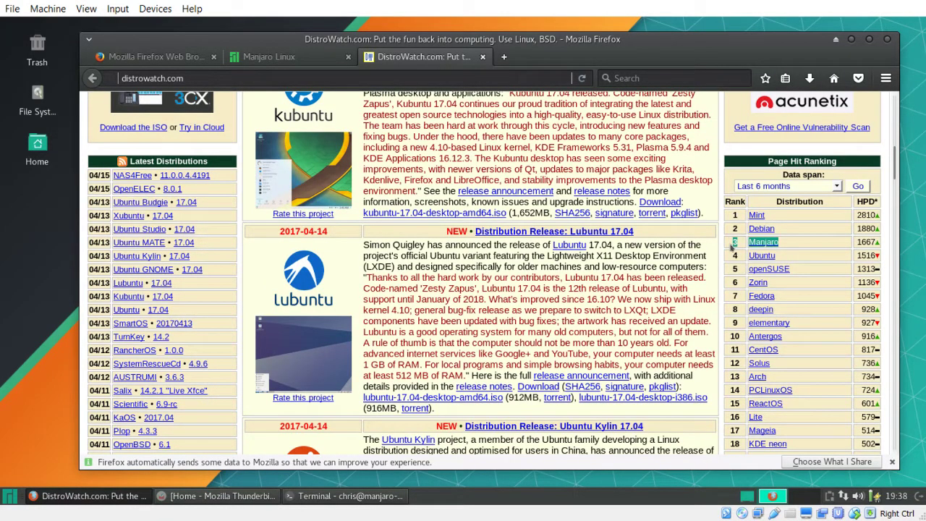
click(797, 244)
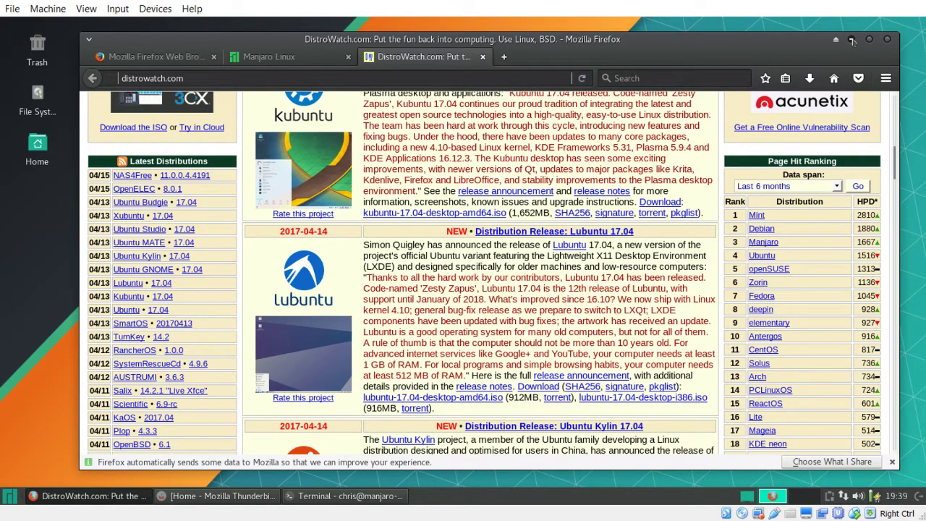
- Minimise Firefox, open and close a terminal menu, and nudge the terminal slightly left and down
click(852, 41)
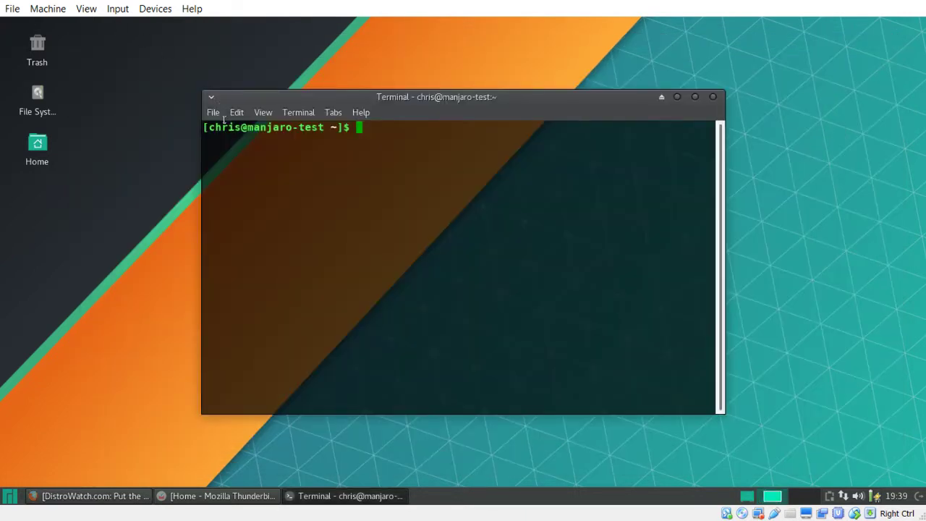
click(280, 110)
click(266, 100)
drag(293, 96, 279, 107)
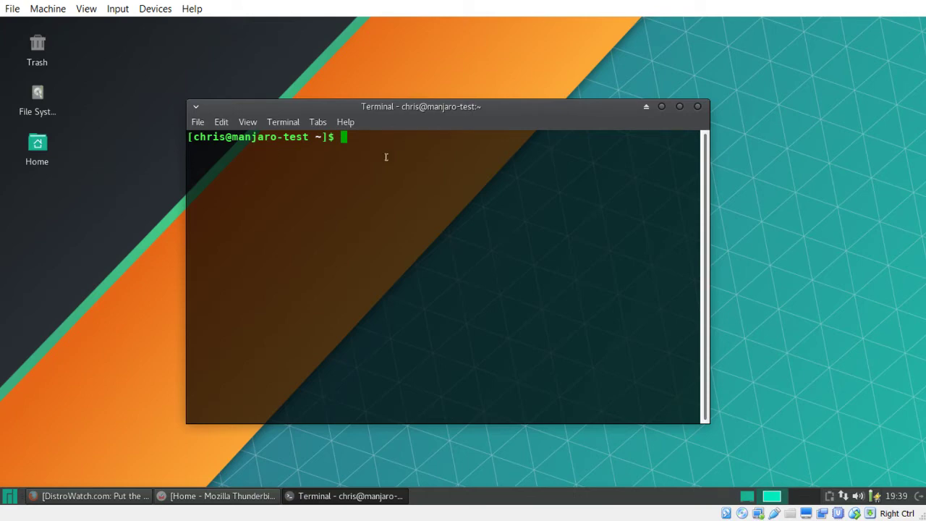
- Try pacman and apt-get at the prompt, erase both, and leave 'yaourt' on the command line
text(pacman)
key(BackSpace)
key(BackSpace)
key(BackSpace)
key(BackSpace)
key(BackSpace)
key(BackSpace)
key(BackSpace)
text(apt-get)
key(BackSpace)
key(BackSpace)
key(BackSpace)
key(BackSpace)
key(BackSpace)
key(BackSpace)
key(BackSpace)
key(BackSpace)
text(pacman)
key(Home)
key(Delete)
key(Delete)
key(Delete)
key(Delete)
key(Delete)
key(Delete)
key(Delete)
text(yaourt)
- Extend the command to 'yaourt -S chromium spotify nvidia', then erase it back to an empty prompt
text(-S chromium )
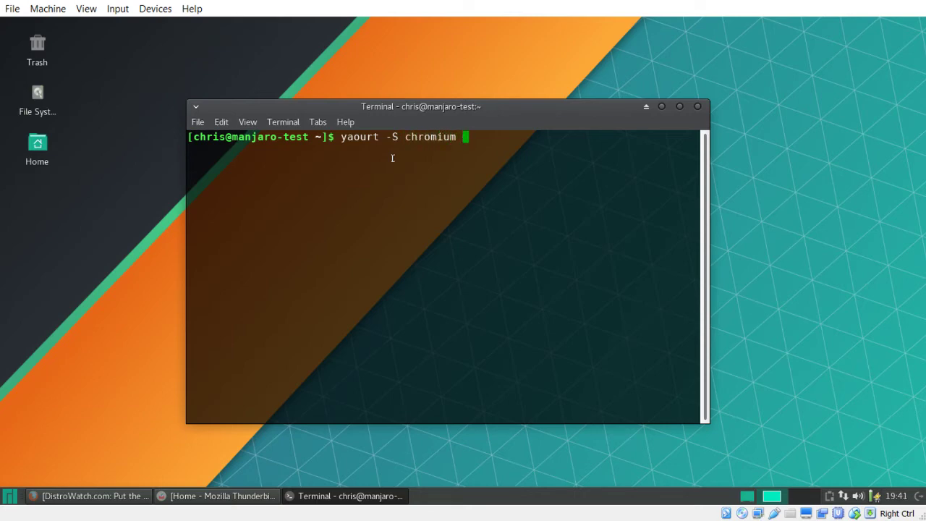
text(spotify)
text( nvidia )
text(bu)
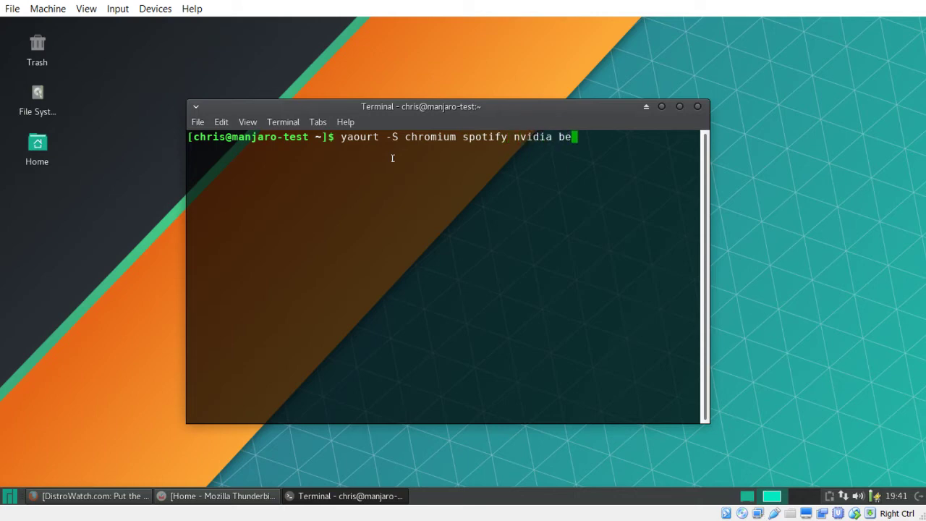
key(BackSpace)
key(BackSpace)
key(BackSpace)
key(BackSpace)
key(BackSpace)
key(BackSpace)
key(BackSpace)
key(BackSpace)
key(BackSpace)
key(BackSpace)
key(BackSpace)
key(BackSpace)
key(BackSpace)
key(BackSpace)
key(BackSpace)
key(BackSpace)
key(BackSpace)
key(BackSpace)
key(BackSpace)
key(BackSpace)
key(BackSpace)
key(BackSpace)
key(BackSpace)
key(BackSpace)
key(BackSpace)
key(BackSpace)
key(BackSpace)
key(BackSpace)
key(BackSpace)
key(BackSpace)
key(BackSpace)
key(BackSpace)
key(BackSpace)
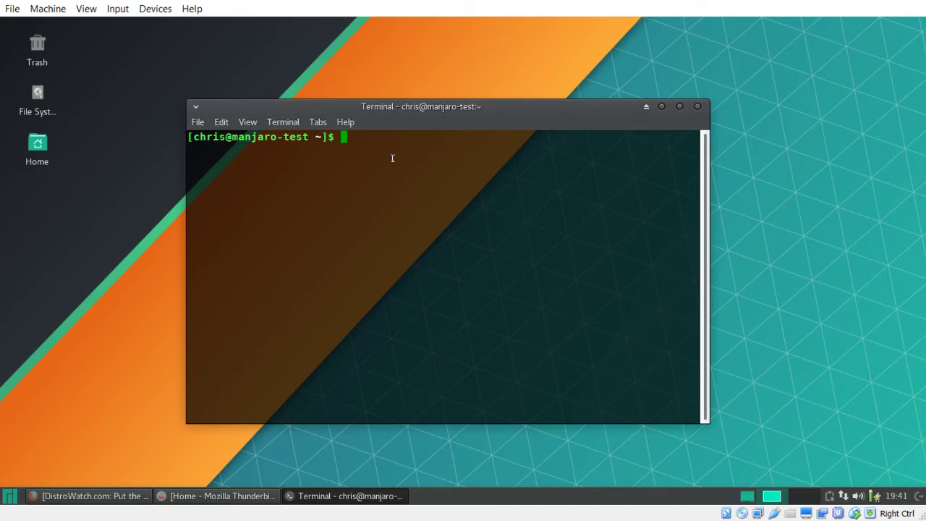
- Close the terminal, briefly restore Thunderbird, bring Firefox's DistroWatch page back, and open the application menu
click(695, 106)
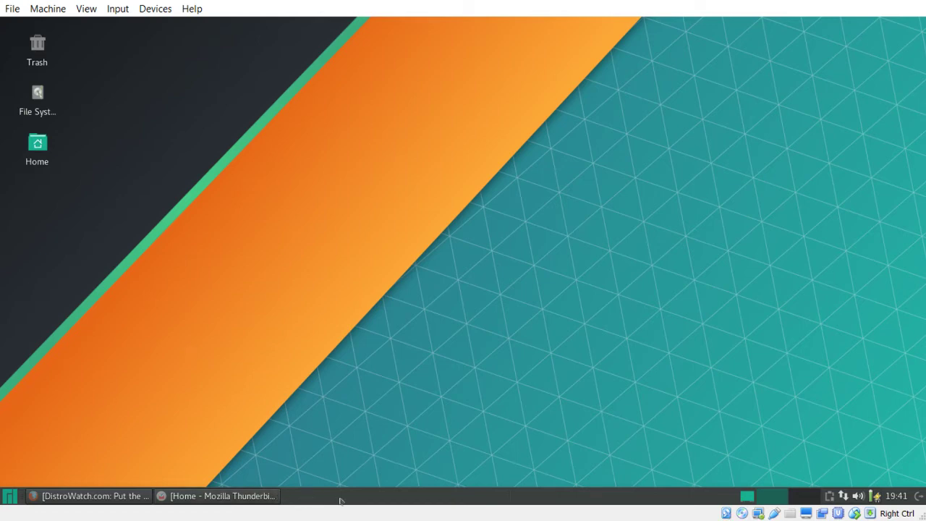
click(263, 502)
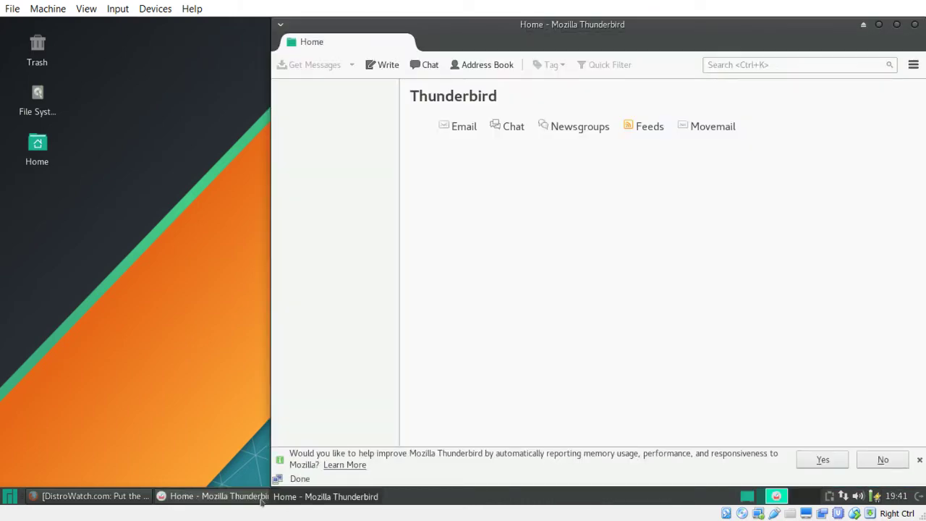
click(262, 499)
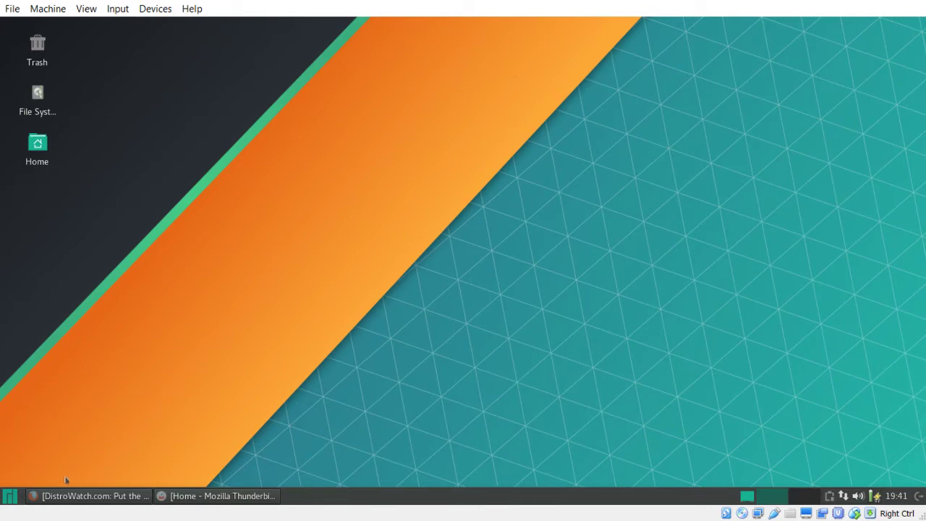
click(38, 499)
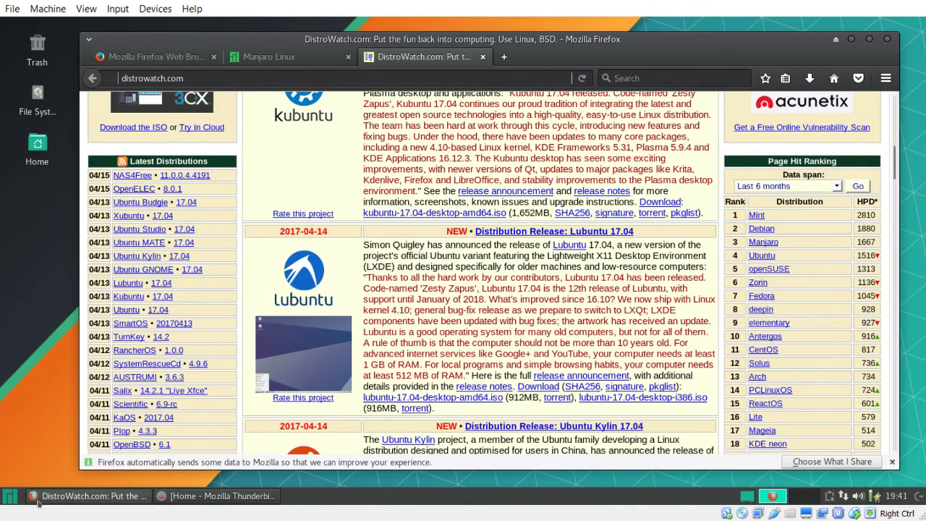
click(13, 500)
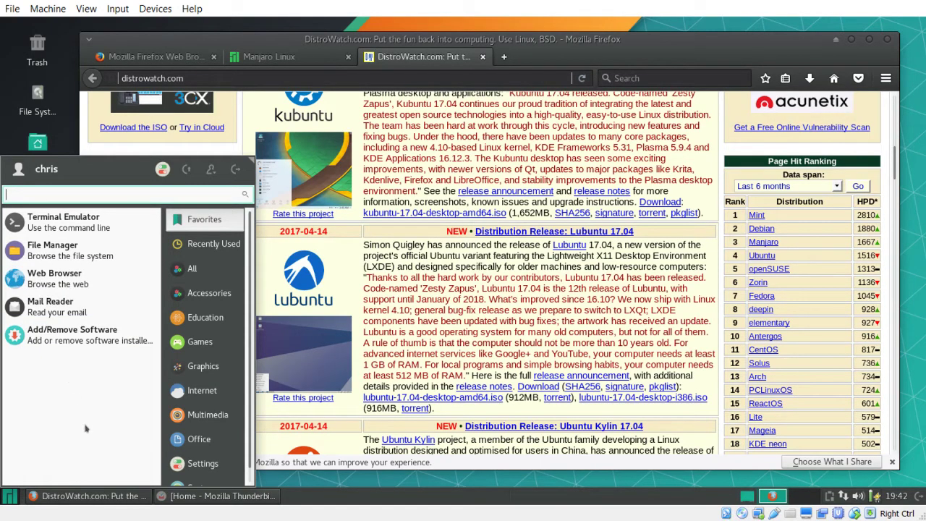
- Browse the Office and Multimedia categories in the application menu, then close it
click(190, 434)
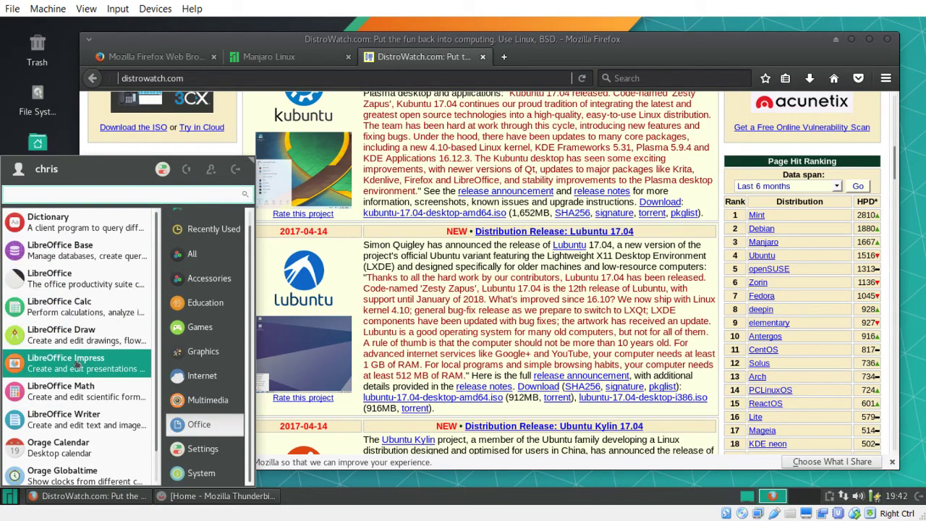
scroll(76, 364, down, 1)
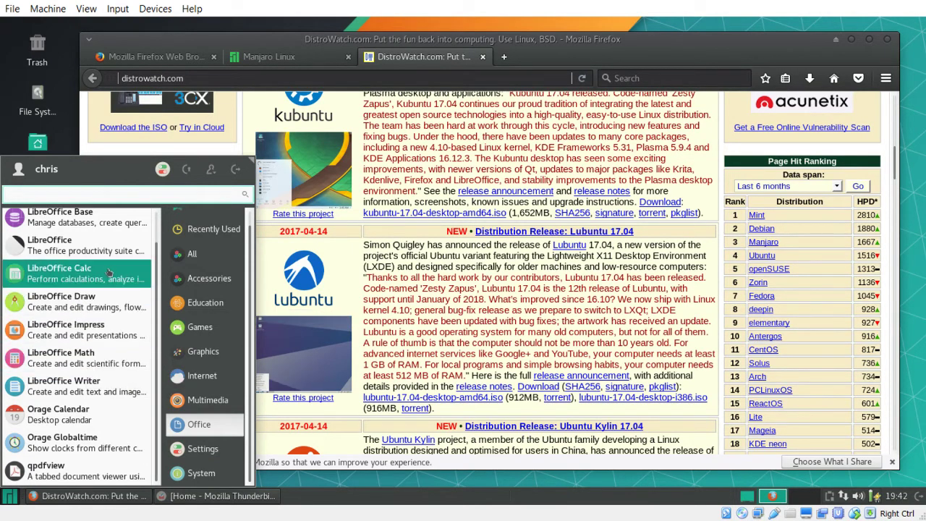
scroll(76, 264, up, 1)
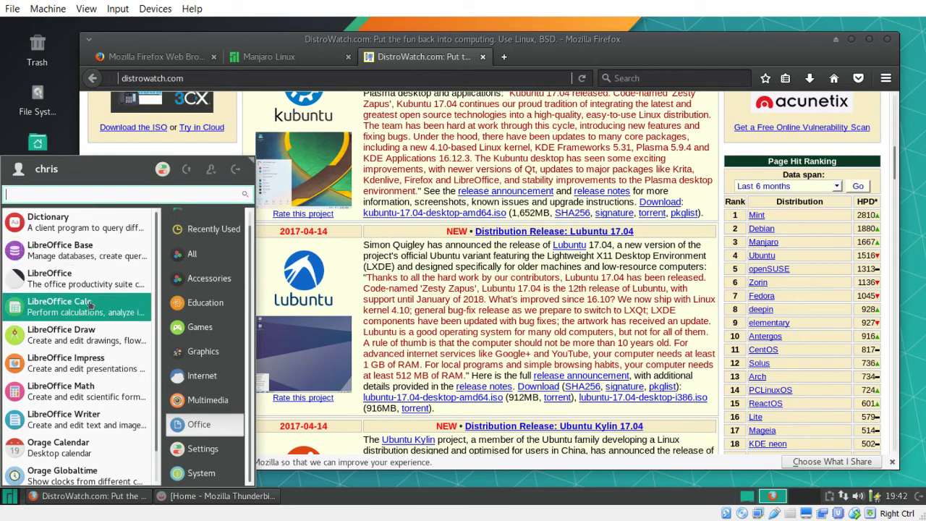
scroll(116, 317, down, 1)
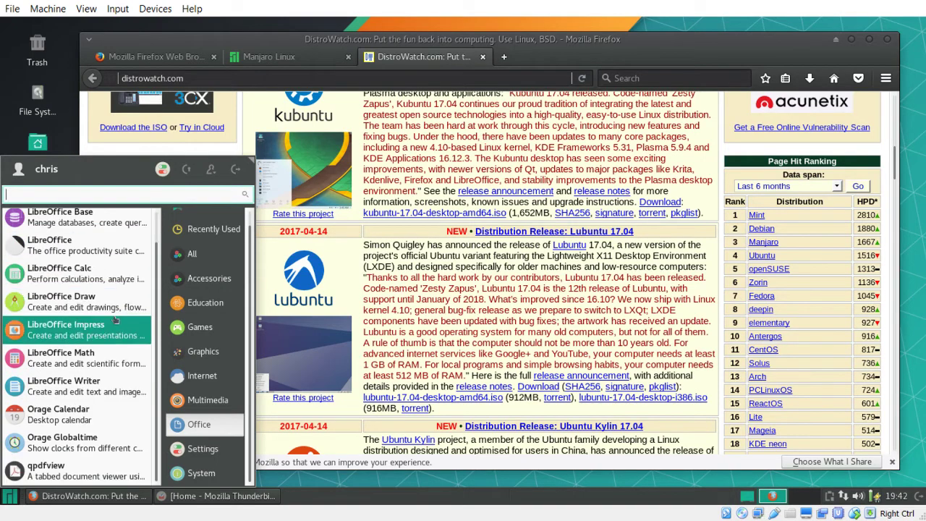
click(178, 403)
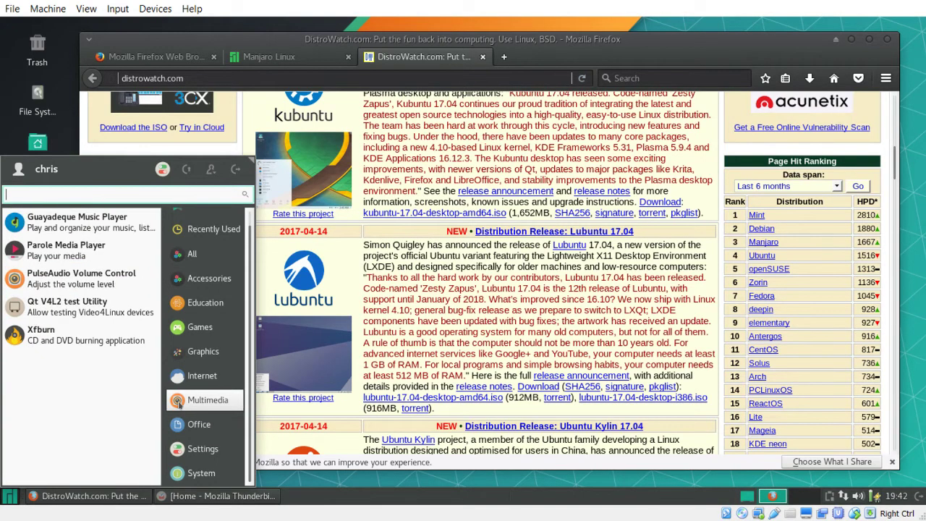
click(324, 481)
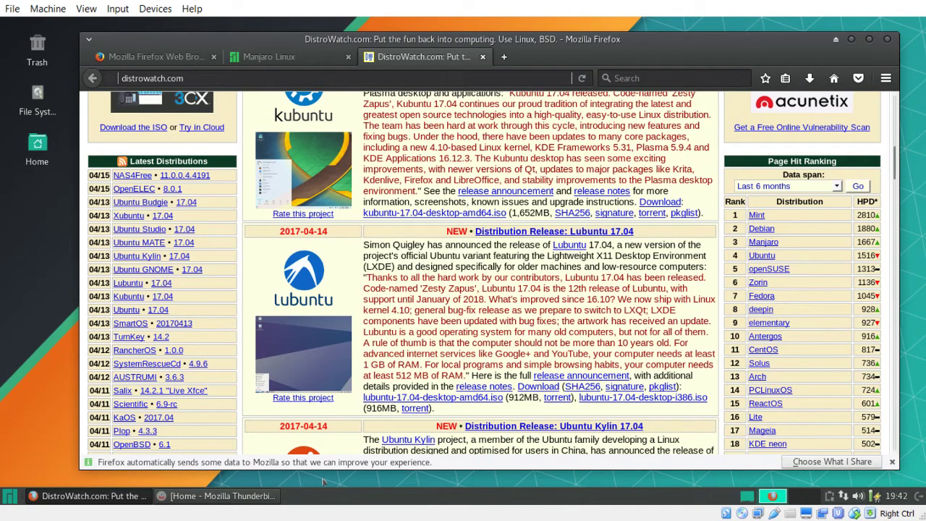
- Search the menu for 'terminal', dismiss it without launching, and minimise the DistroWatch Firefox window
click(11, 496)
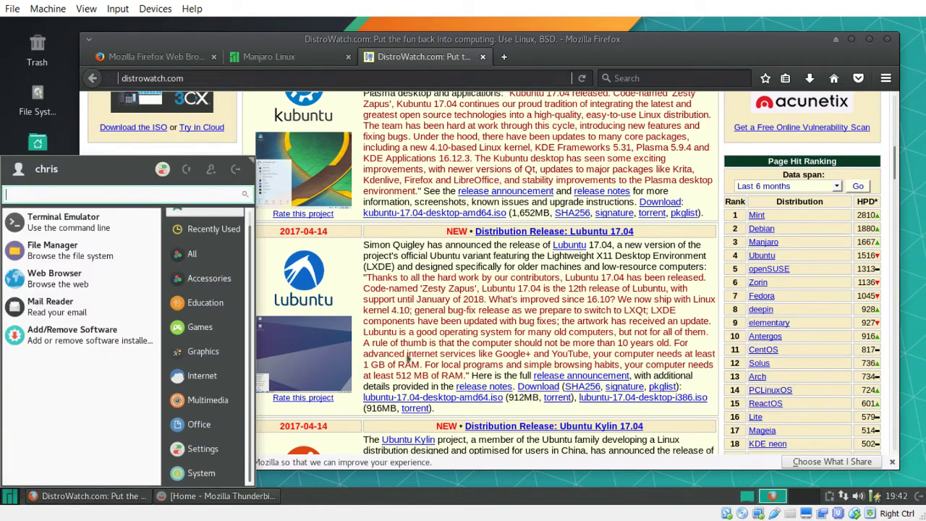
text(terminal)
key(Return)
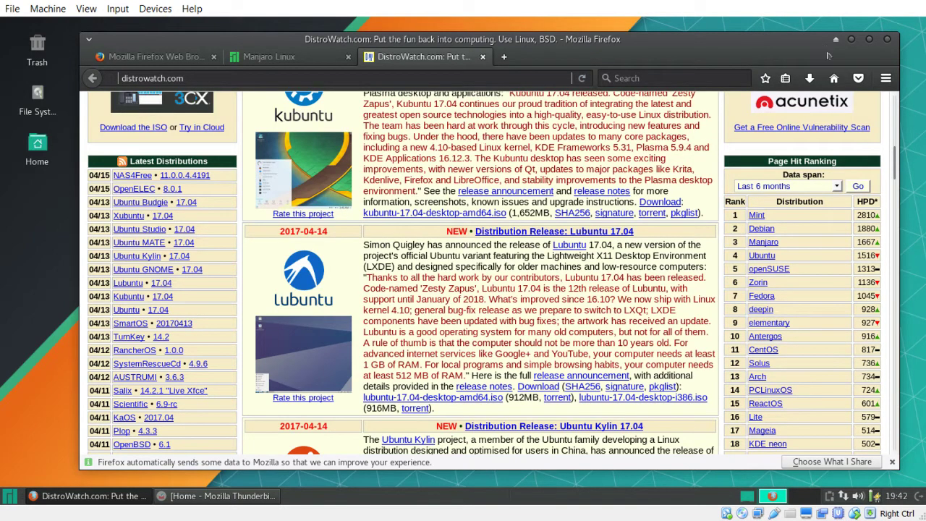
click(851, 40)
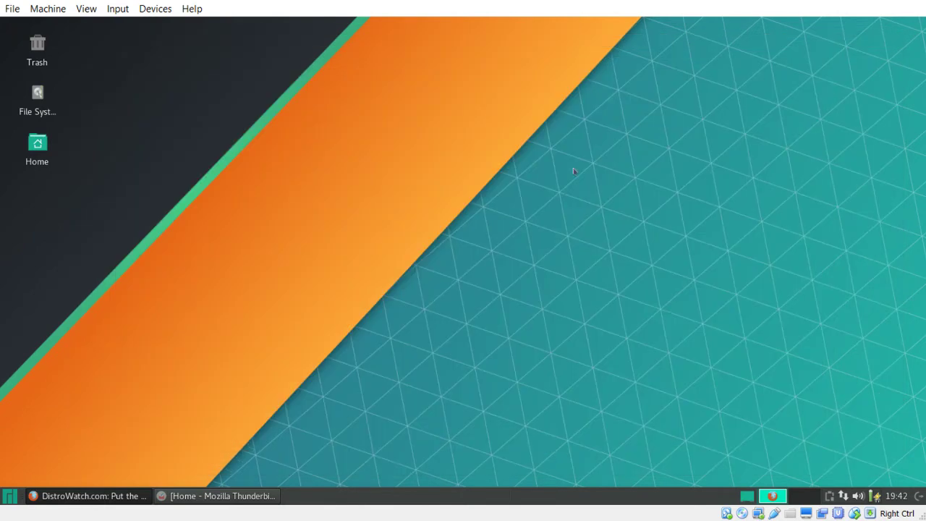
- Launch Terminal Emulator through a 'term' menu search and move its window toward the desktop centre
click(10, 496)
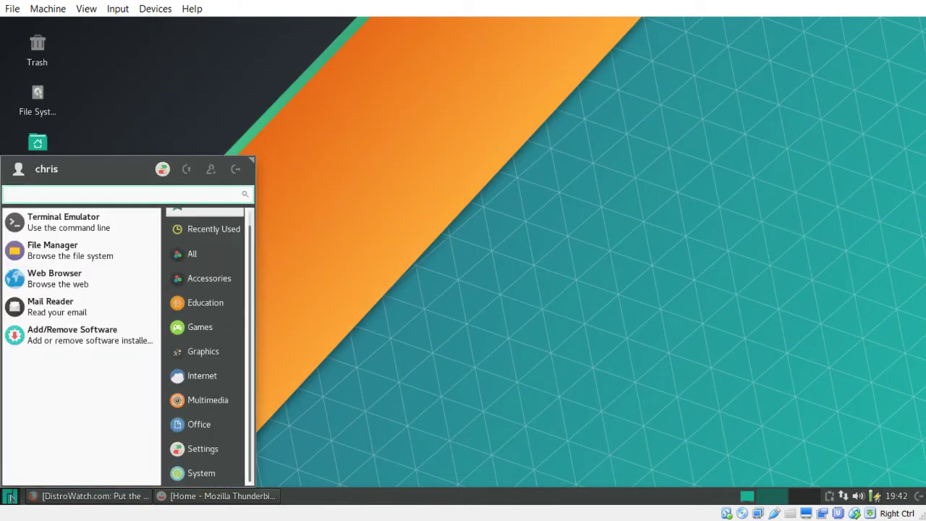
text(term)
key(Return)
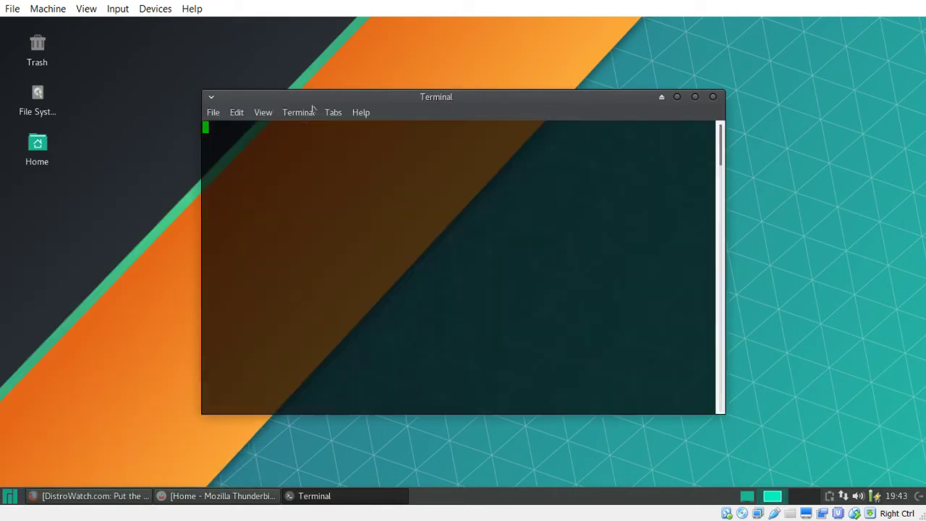
text(i)
drag(325, 92, 305, 82)
key(BackSpace)
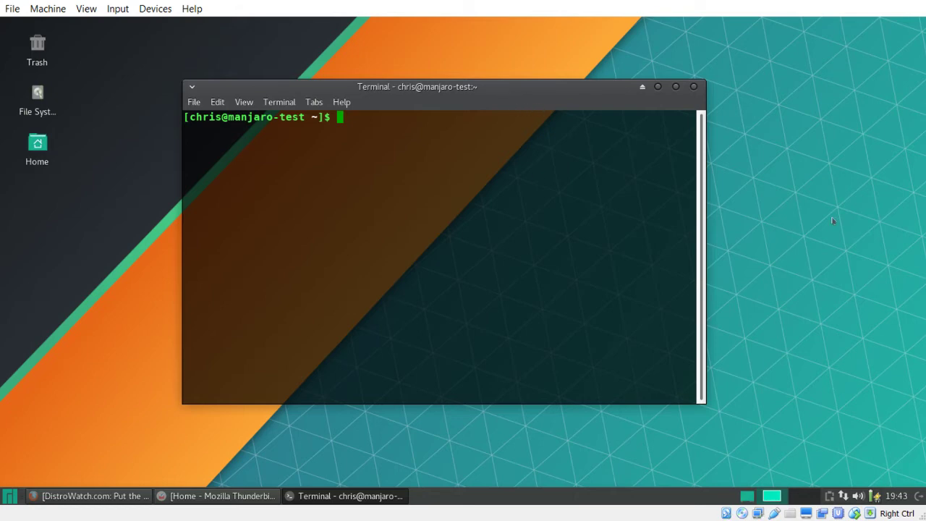
- Run mhwd to list the display drivers, then type and erase an 'mhwd -i 0300 nonfree' command
text(mhwd)
key(Return)
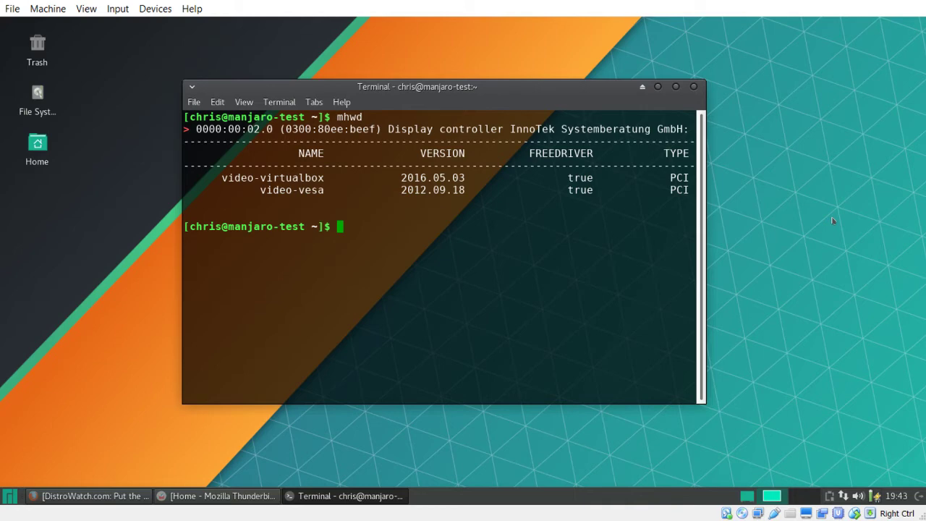
text(mhwd -i 0300 )
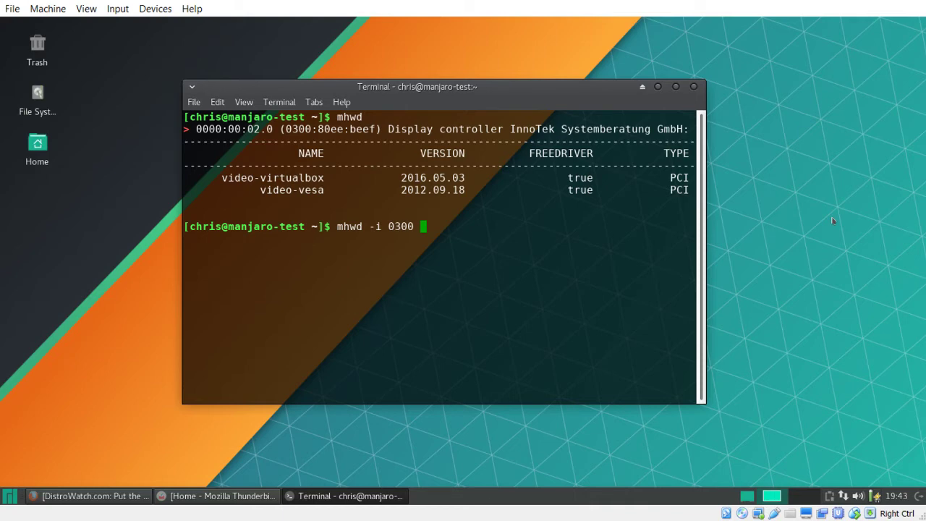
text(on)
key(BackSpace)
key(BackSpace)
text(nonfree)
key(BackSpace)
key(BackSpace)
key(BackSpace)
key(BackSpace)
key(BackSpace)
key(BackSpace)
key(BackSpace)
key(BackSpace)
key(BackSpace)
key(BackSpace)
key(BackSpace)
key(BackSpace)
key(BackSpace)
key(BackSpace)
key(BackSpace)
key(BackSpace)
key(BackSpace)
key(BackSpace)
key(BackSpace)
key(BackSpace)
key(BackSpace)
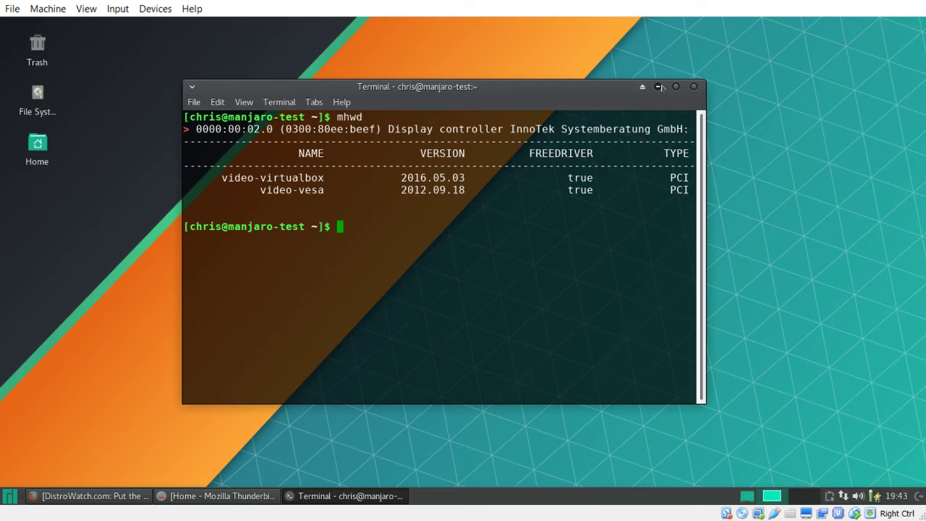
click(8, 496)
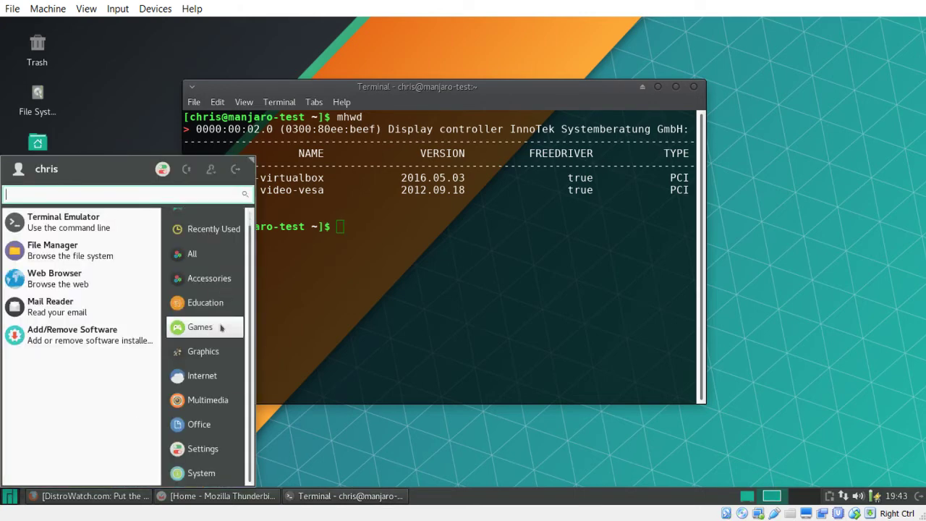
mouse_move(224, 310)
mouse_move(224, 327)
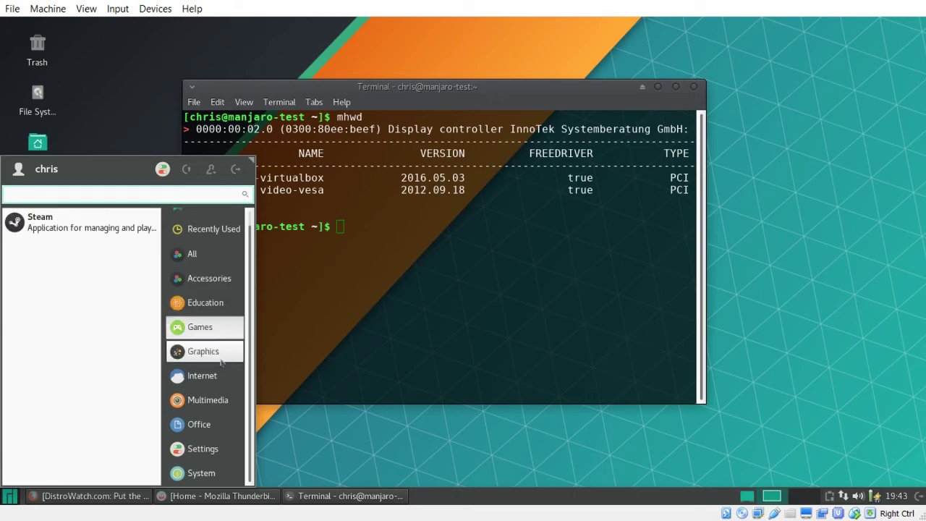
mouse_move(222, 363)
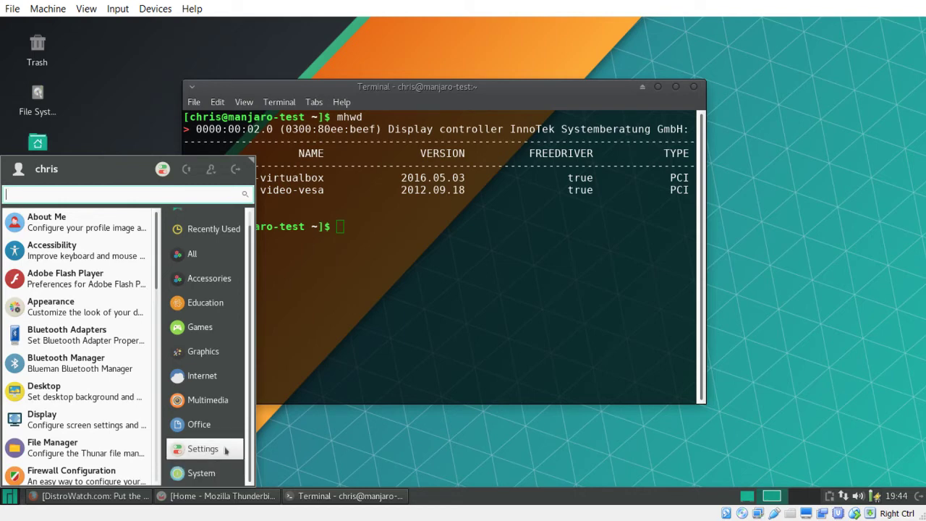
key(Escape)
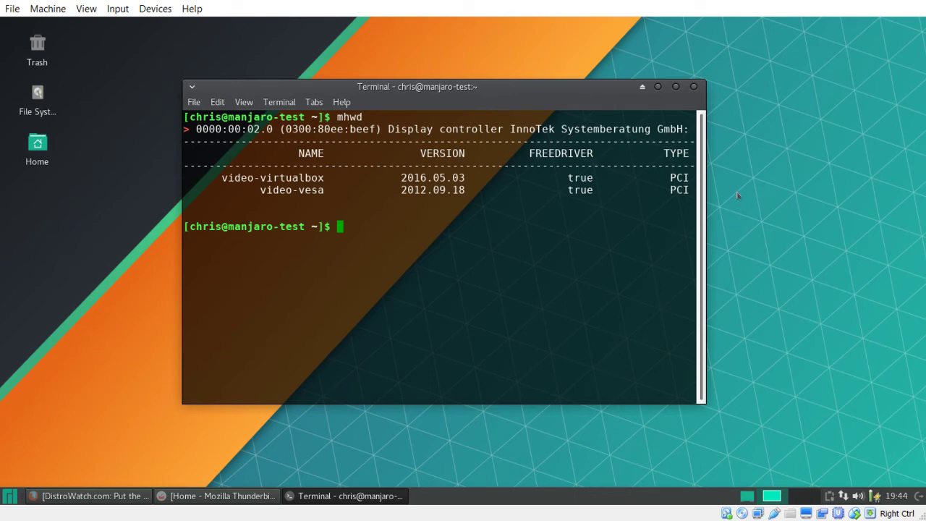
right_click(776, 212)
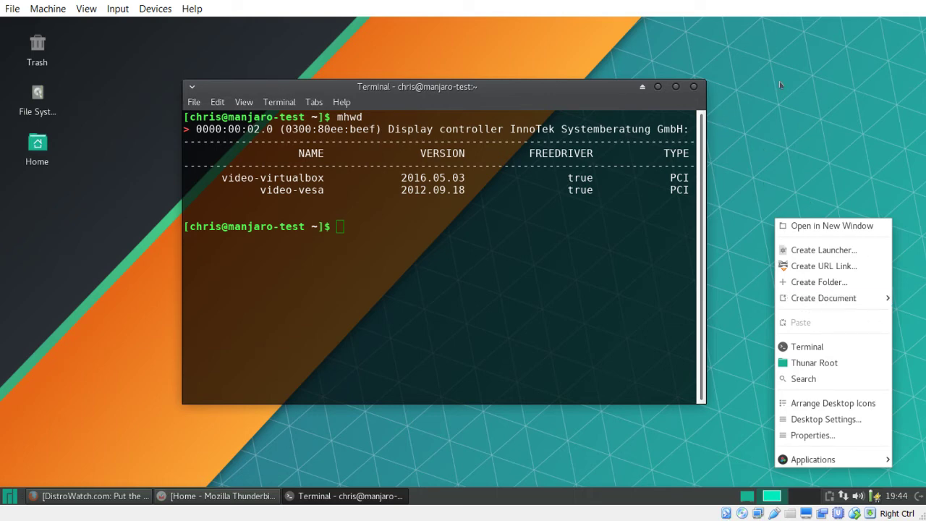
click(758, 132)
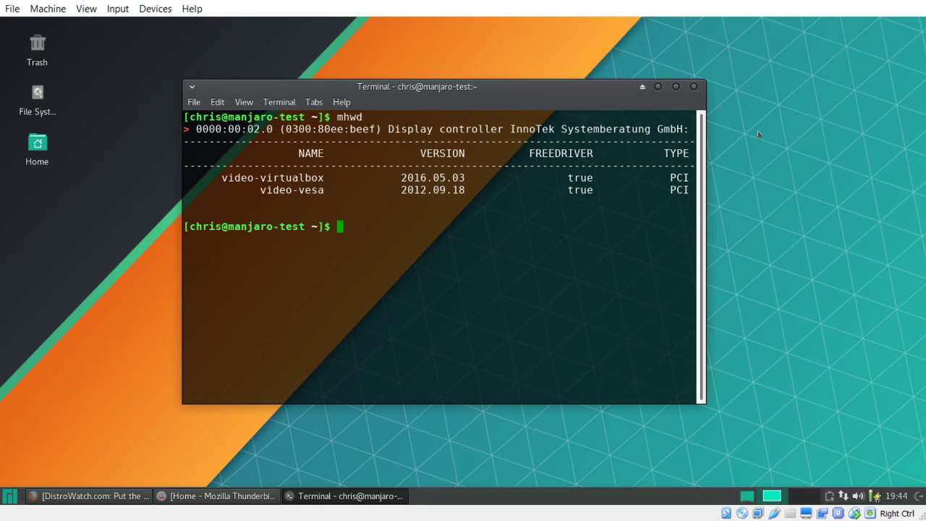
click(659, 86)
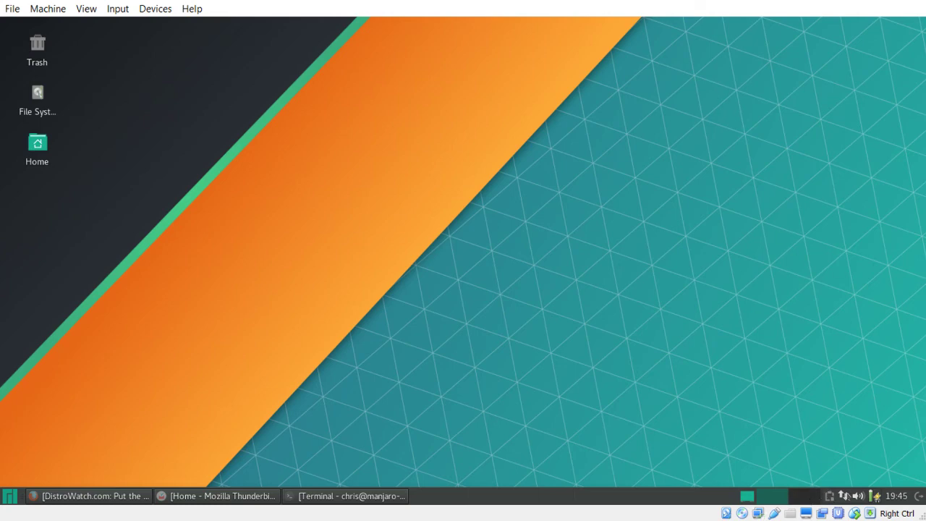
- Check the network tray icon's tooltip, then open the Whisker application menu
mouse_move(845, 496)
click(10, 495)
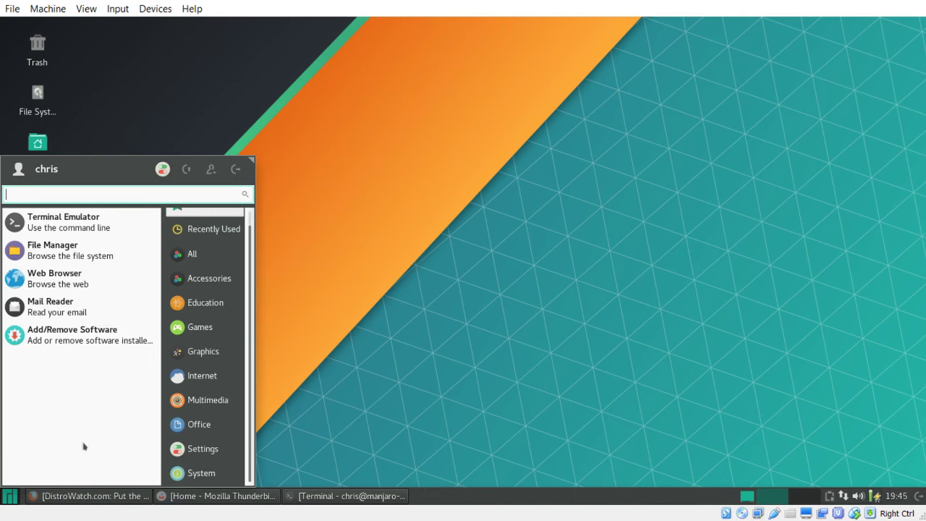
- Close the application menu and restore the DistroWatch Firefox window from the taskbar
click(10, 496)
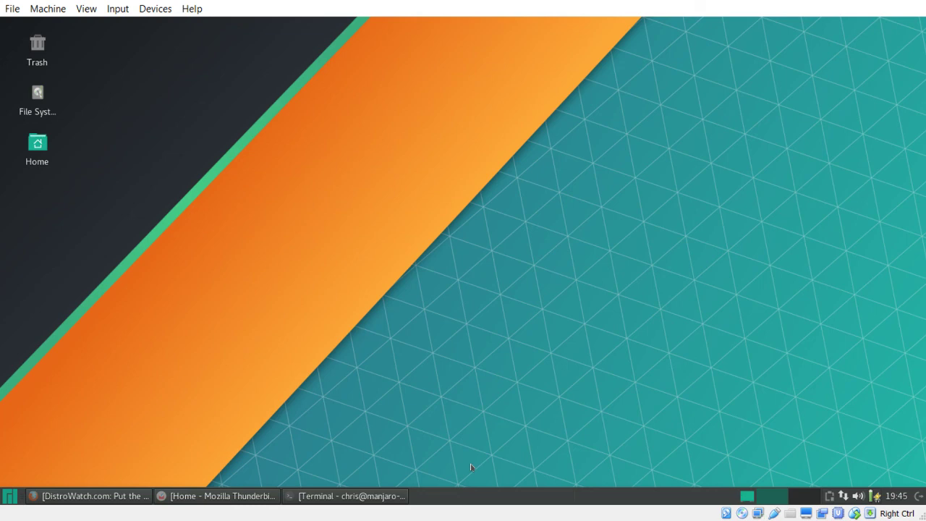
click(87, 495)
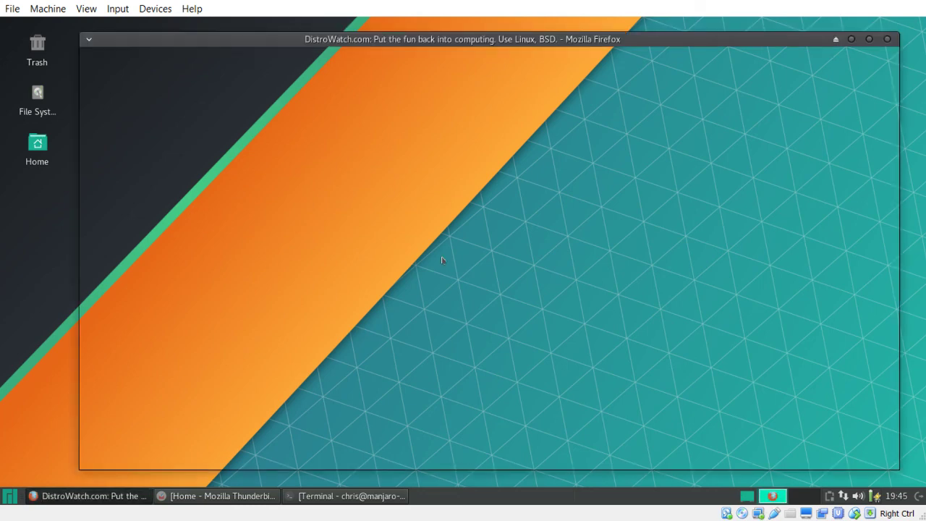